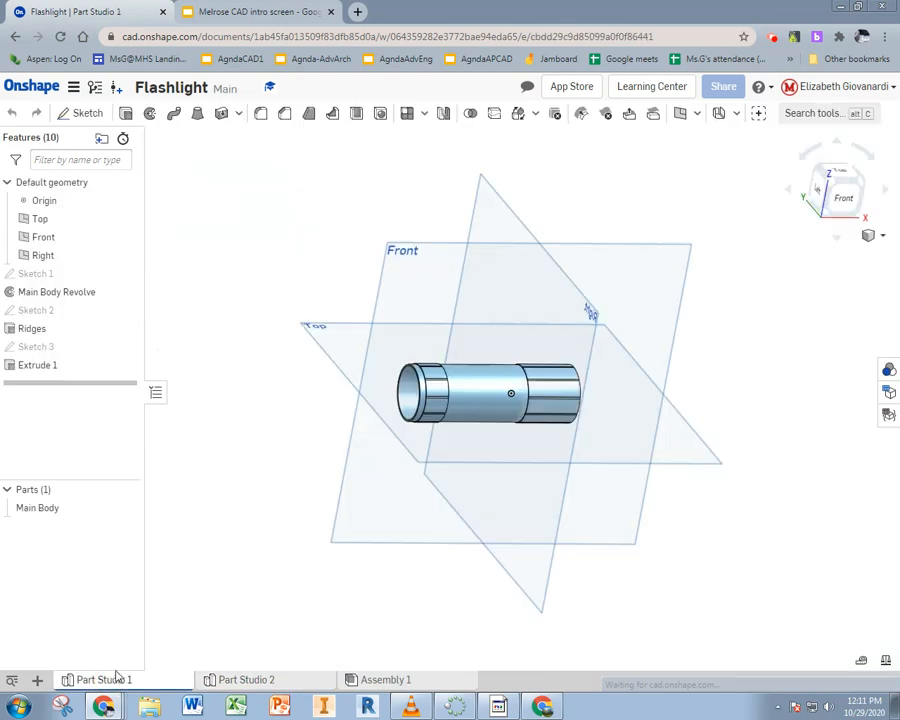
Start a sketch on the Front plane and paste the copied profile sketch outside the main body's open end
{"action": "left_click", "coordinate": [66, 114]}
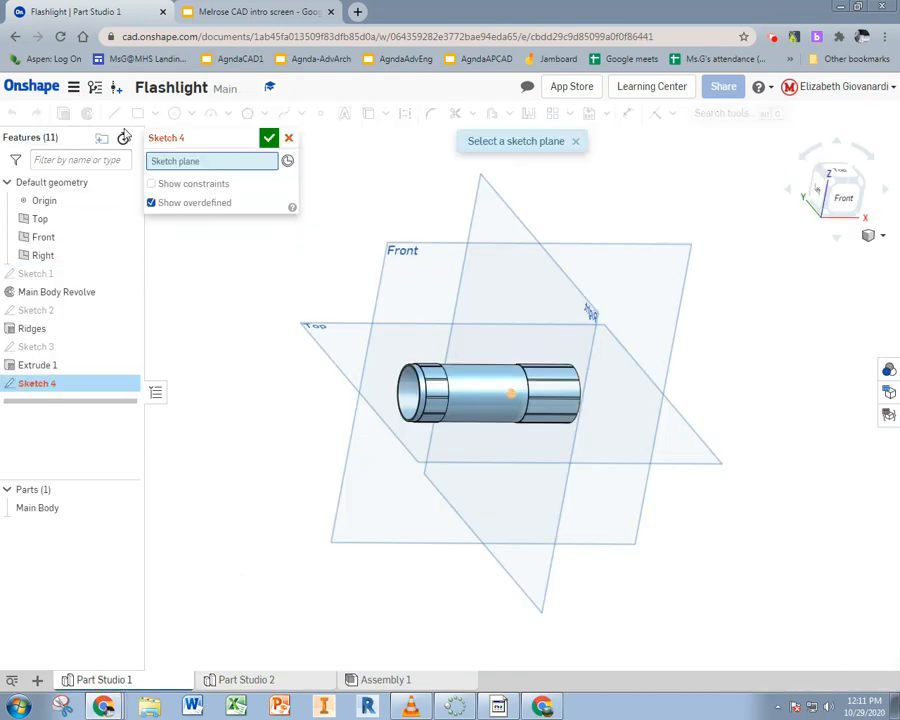
{"action": "left_click", "coordinate": [364, 434]}
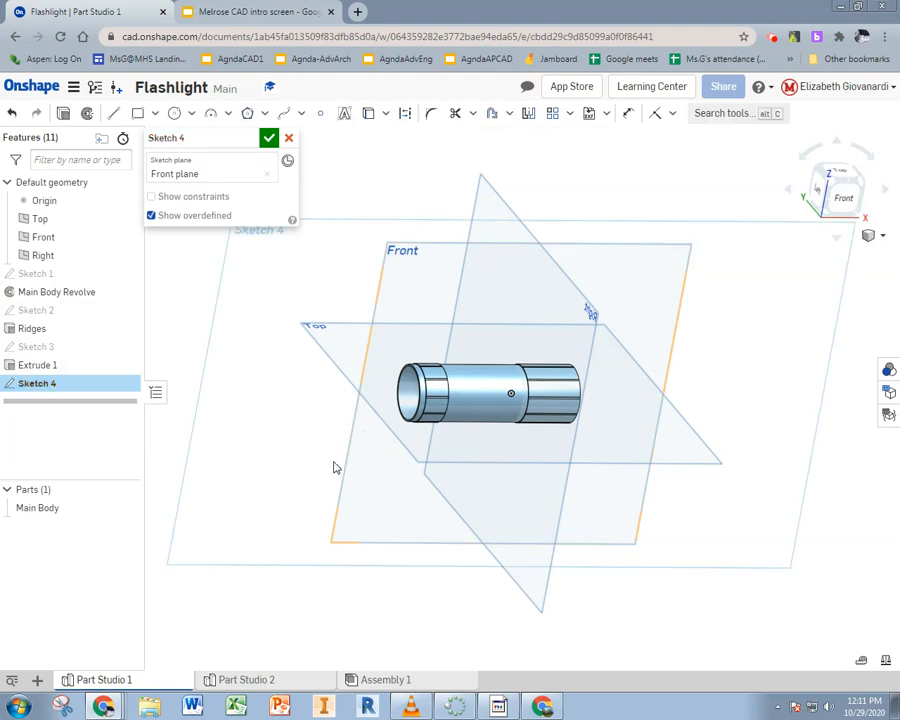
{"action": "right_click", "coordinate": [276, 433]}
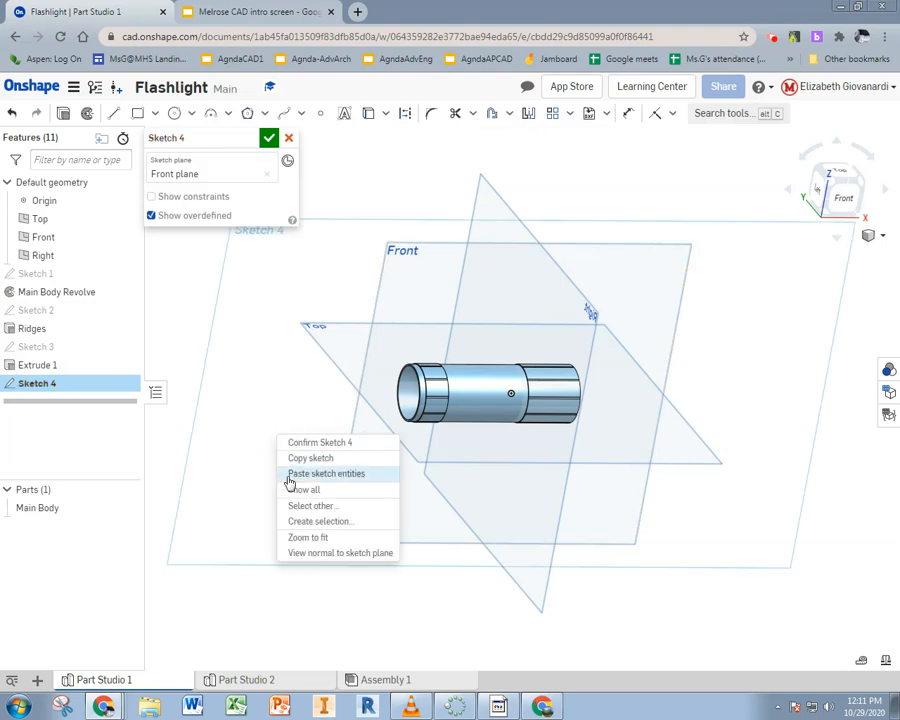
{"action": "left_click", "coordinate": [287, 478]}
{"action": "left_click", "coordinate": [287, 478]}
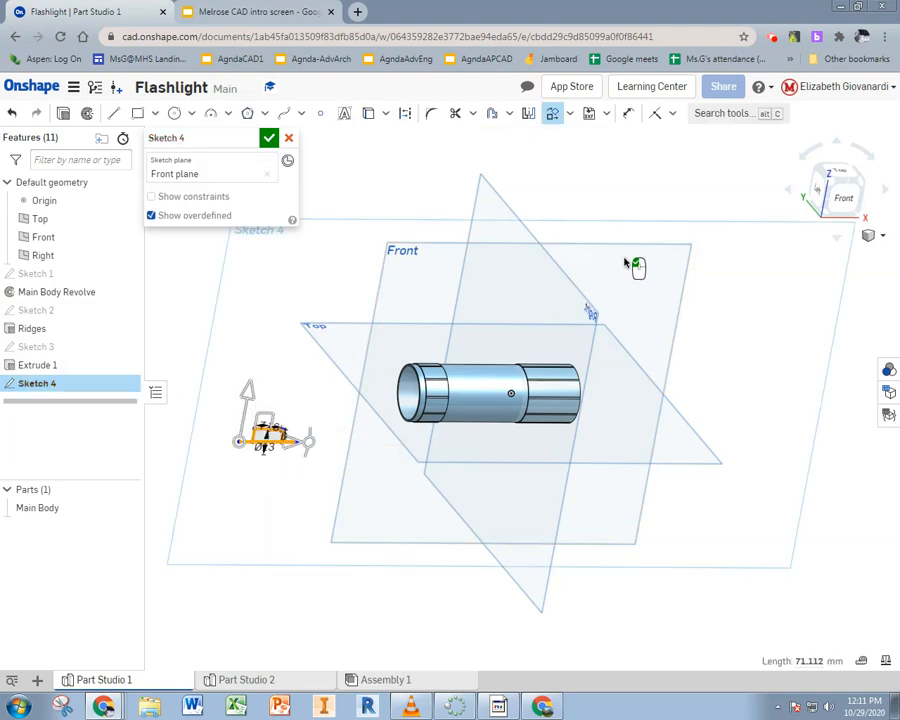
{"action": "right_click_drag", "start_coordinate": [292, 387], "coordinate": [280, 373]}
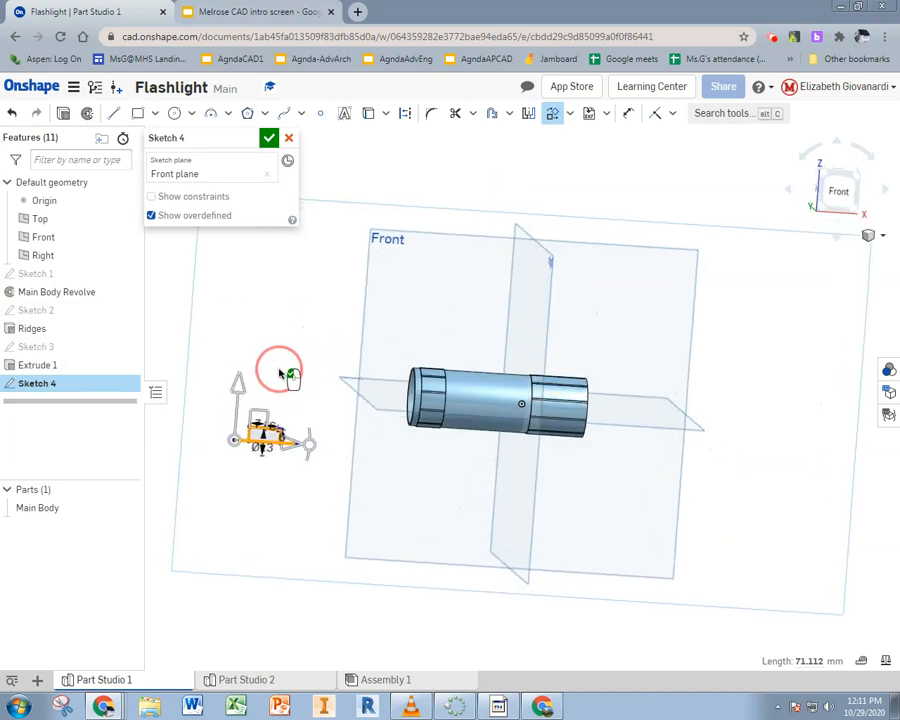
{"action": "left_click", "coordinate": [838, 191]}
{"action": "right_click_drag", "start_coordinate": [333, 523], "coordinate": [345, 505]}
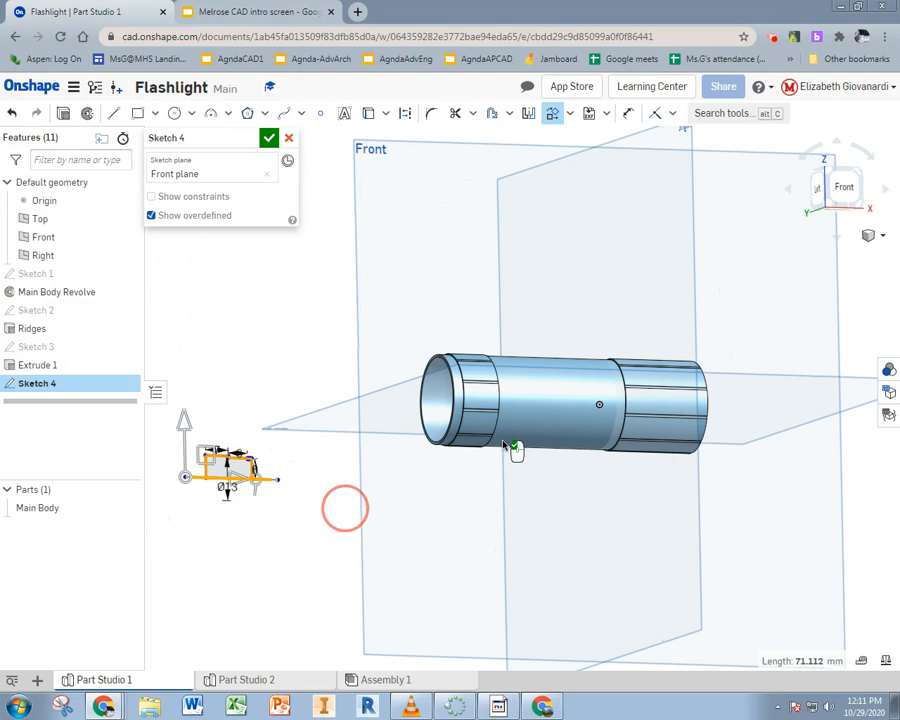
{"action": "left_click", "coordinate": [856, 190]}
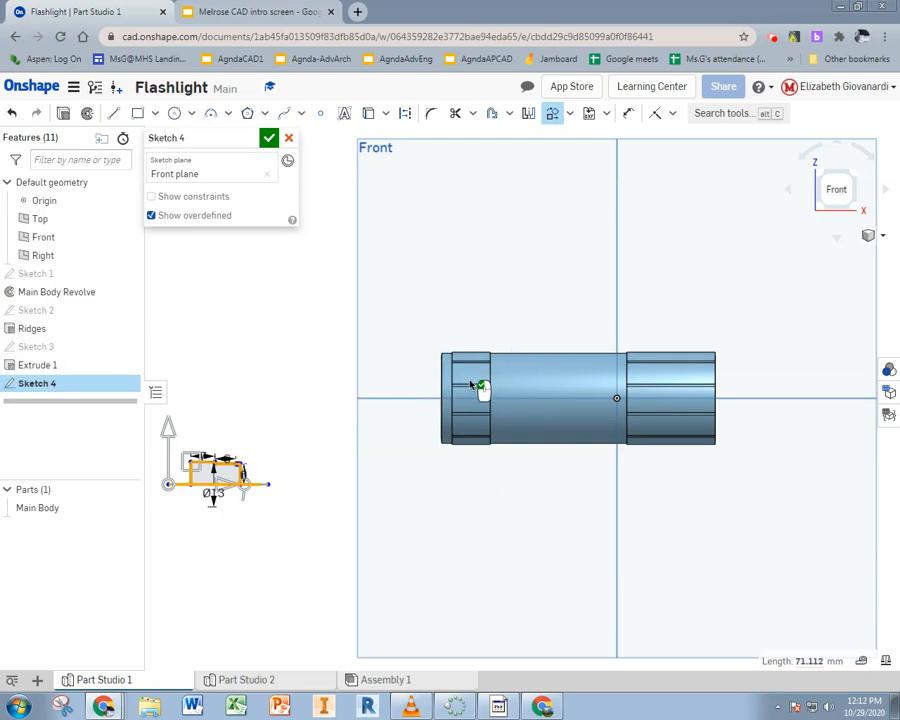
{"action": "scroll", "coordinate": [222, 465], "scroll_direction": "up", "scroll_amount": 3}
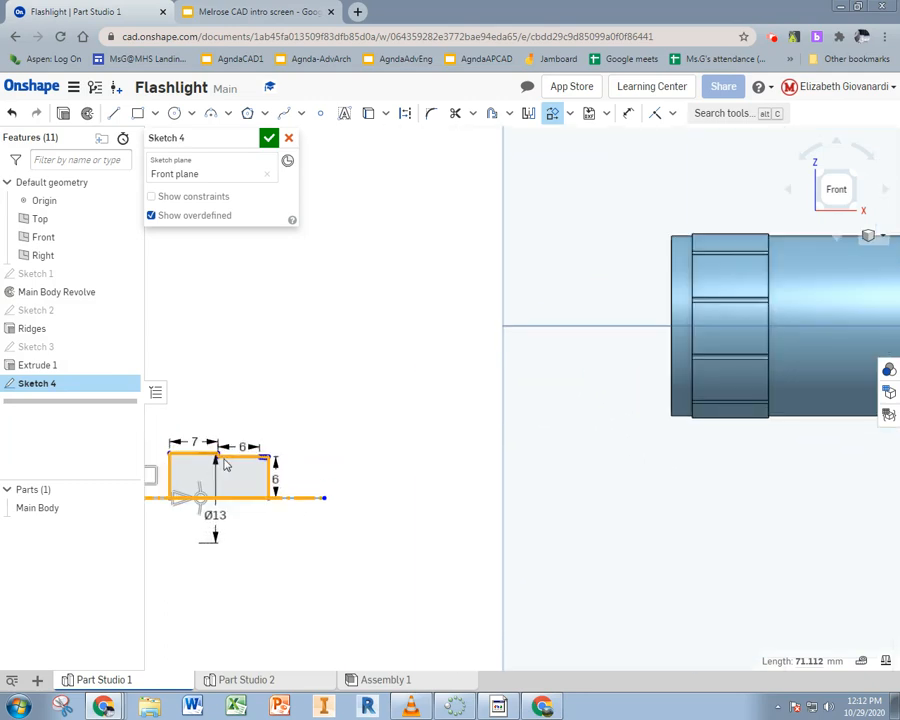
{"action": "left_click", "coordinate": [276, 552]}
Project the circular edge of the main body's open end into the sketch with the Use tool
{"action": "middle_click_drag", "start_coordinate": [280, 538], "coordinate": [338, 508]}
{"action": "scroll", "coordinate": [332, 504], "scroll_direction": "down", "scroll_amount": 1}
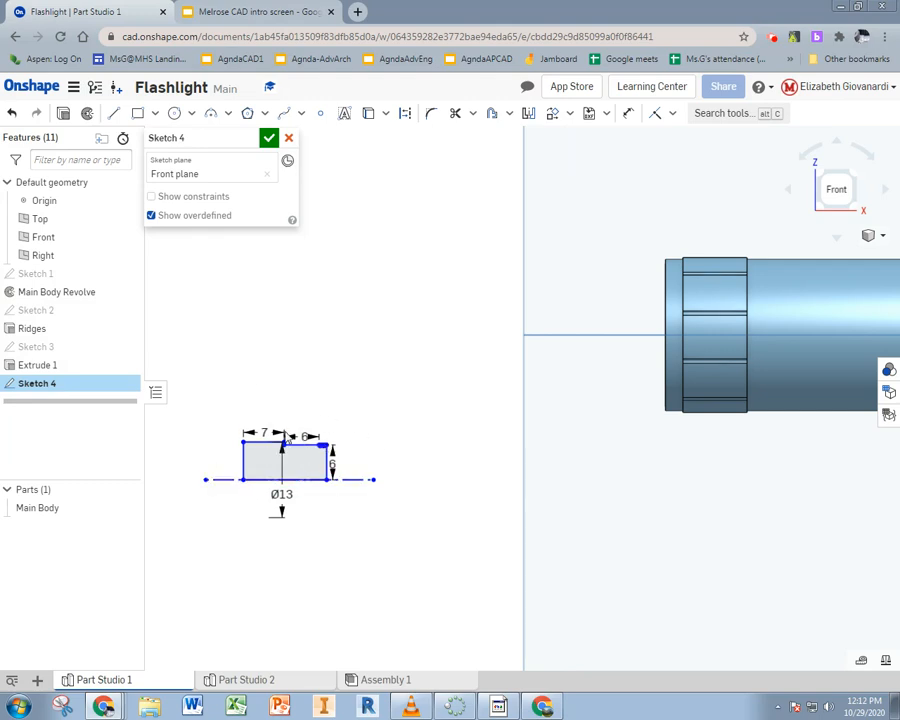
{"action": "scroll", "coordinate": [282, 447], "scroll_direction": "up", "scroll_amount": 3}
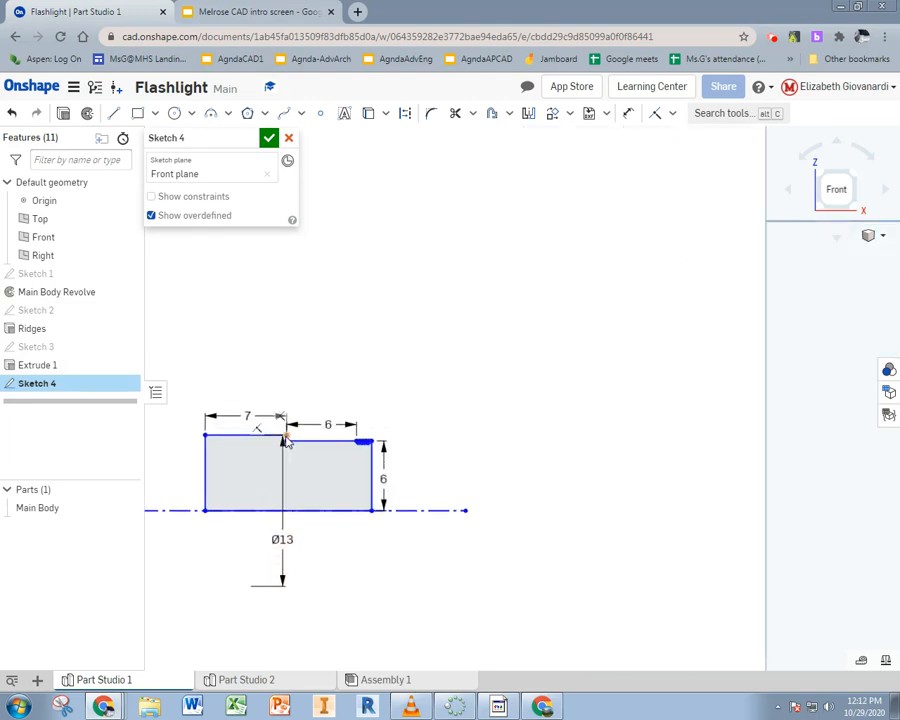
{"action": "scroll", "coordinate": [287, 444], "scroll_direction": "up", "scroll_amount": 2}
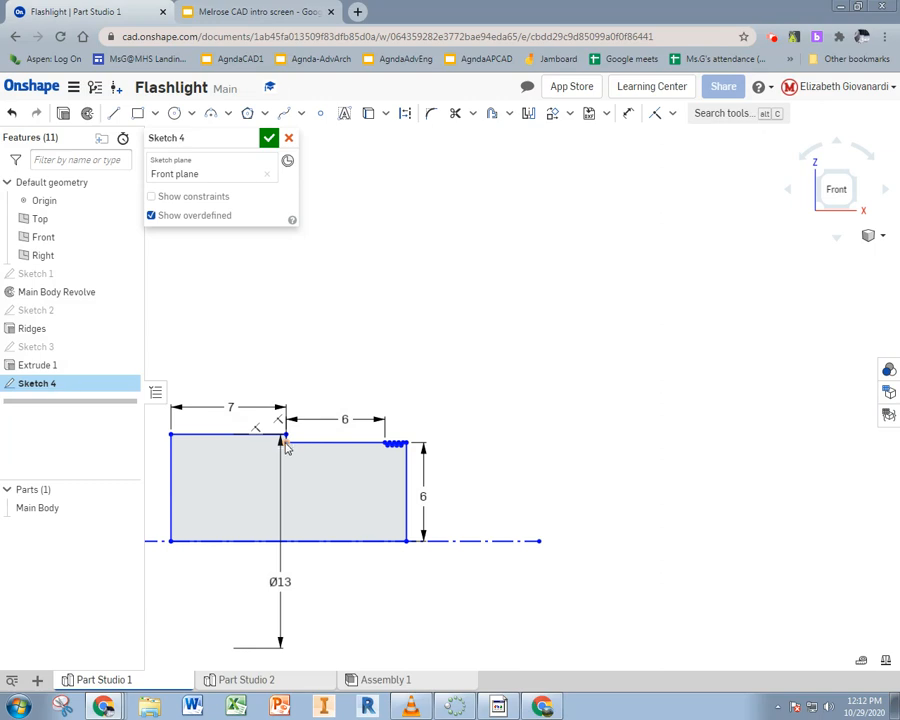
{"action": "scroll", "coordinate": [453, 403], "scroll_direction": "down", "scroll_amount": 4}
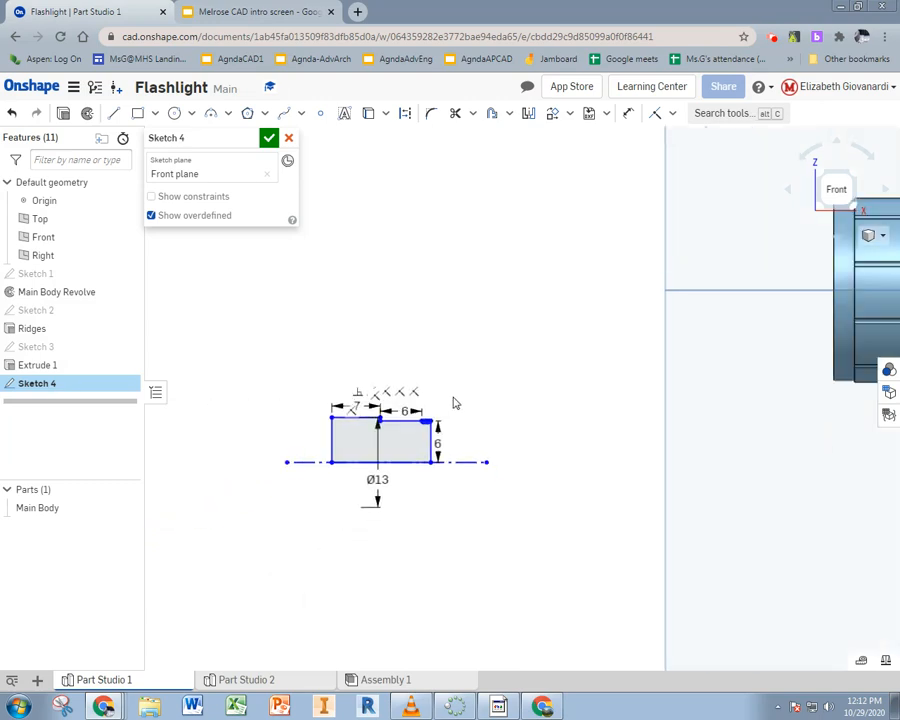
{"action": "right_click_drag", "start_coordinate": [497, 364], "coordinate": [514, 370]}
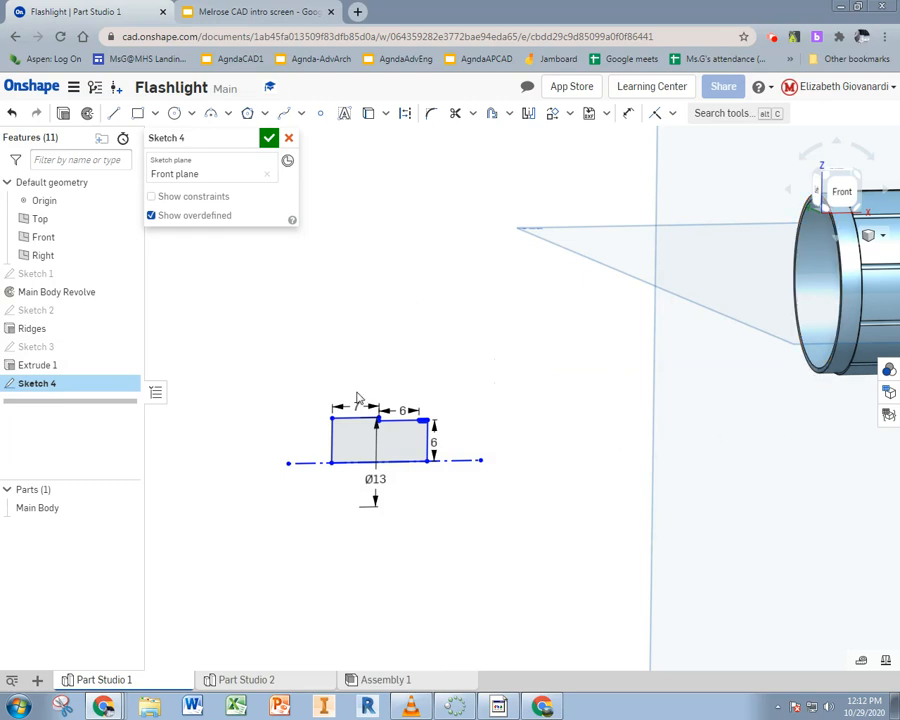
{"action": "left_click", "coordinate": [368, 112]}
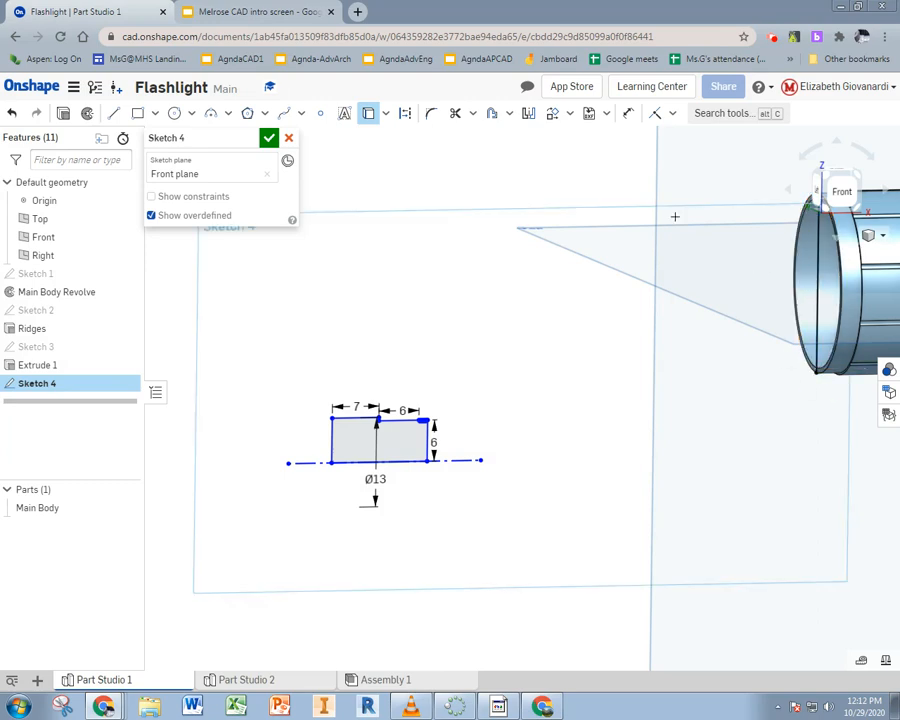
{"action": "mouse_move", "coordinate": [662, 260]}
{"action": "middle_mouse_down"}
{"action": "mouse_move", "coordinate": [596, 252]}
{"action": "mouse_move", "coordinate": [520, 291]}
{"action": "middle_mouse_up"}
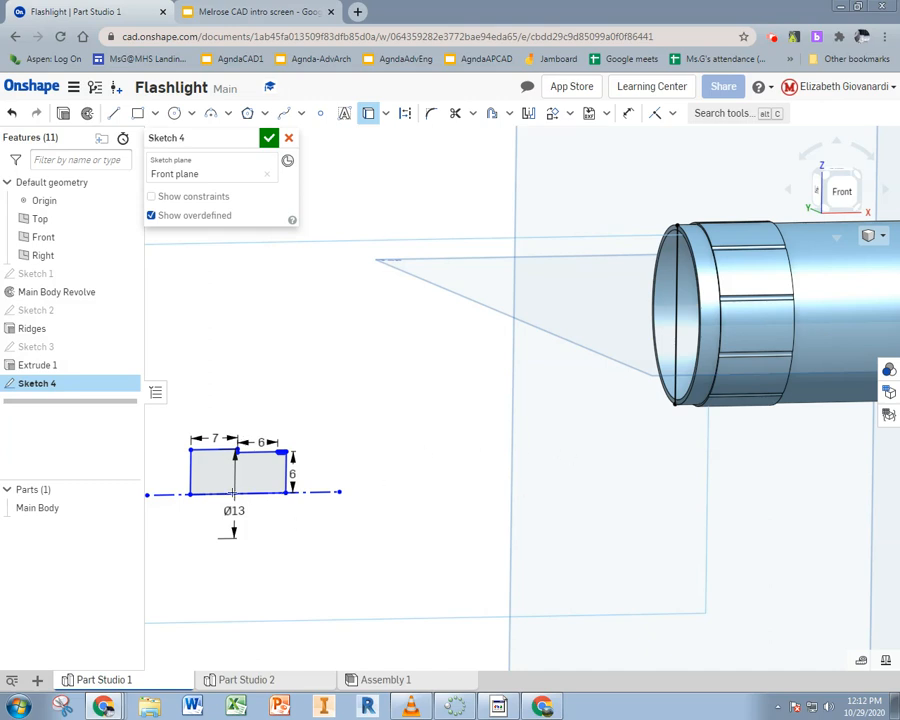
Place a sketch point on the pasted profile's base line, below the step between the 7 and 6 mm sections
{"action": "scroll", "coordinate": [270, 400], "scroll_direction": "up", "scroll_amount": 2}
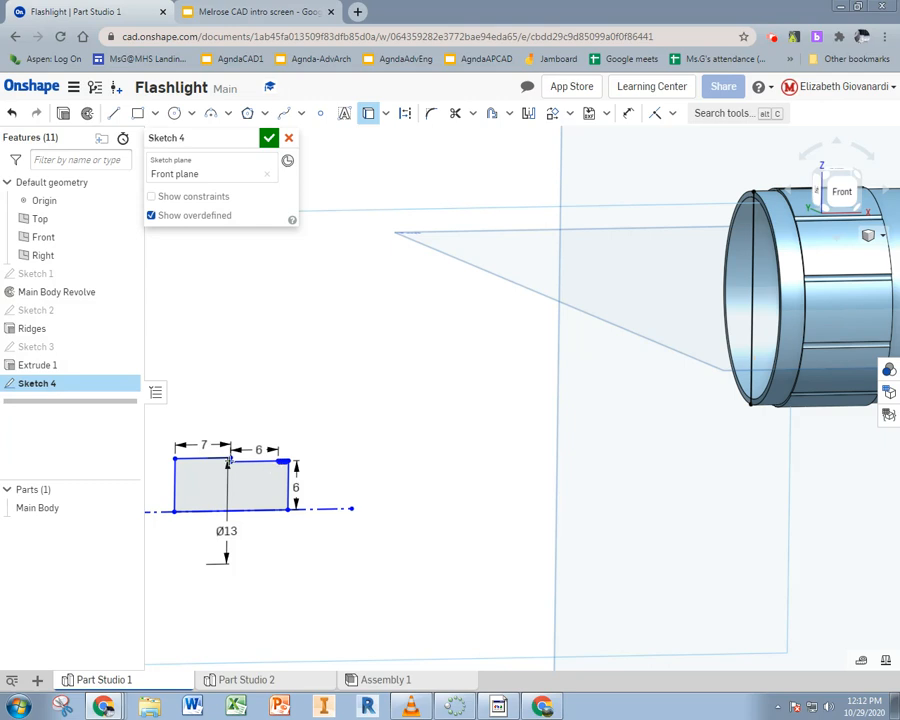
{"action": "left_click", "coordinate": [320, 113]}
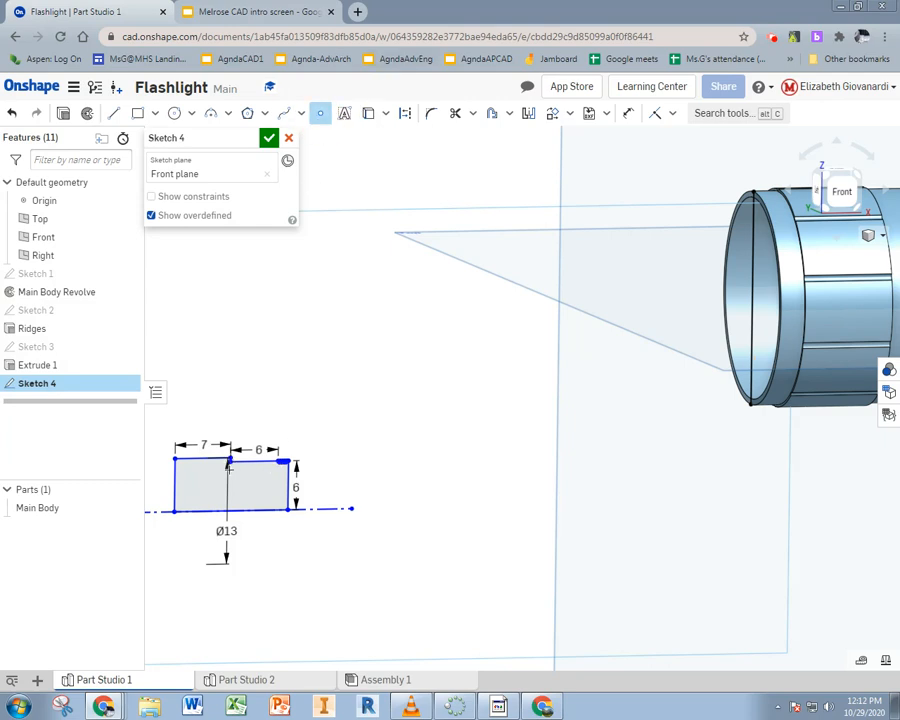
{"action": "scroll", "coordinate": [226, 530], "scroll_direction": "up", "scroll_amount": 1}
{"action": "scroll", "coordinate": [226, 540], "scroll_direction": "up", "scroll_amount": 1}
{"action": "left_click", "coordinate": [237, 479]}
{"action": "key", "text": "Escape"}
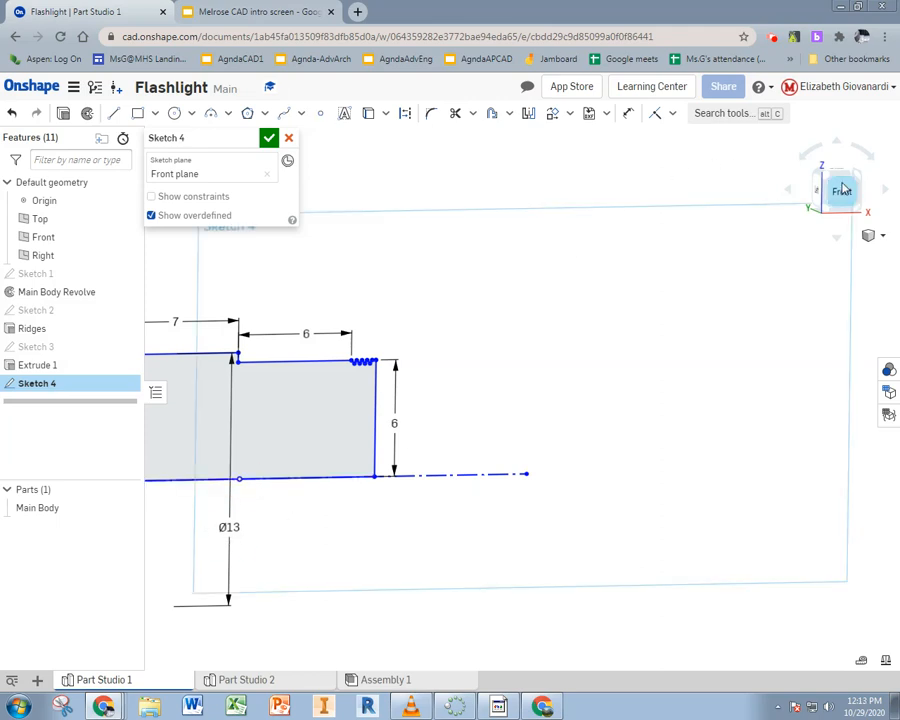
Delete the midpoint constraint attached to the new point on the profile's base line
{"action": "scroll", "coordinate": [205, 470], "scroll_direction": "down", "scroll_amount": 5}
{"action": "scroll", "coordinate": [200, 485], "scroll_direction": "up", "scroll_amount": 5}
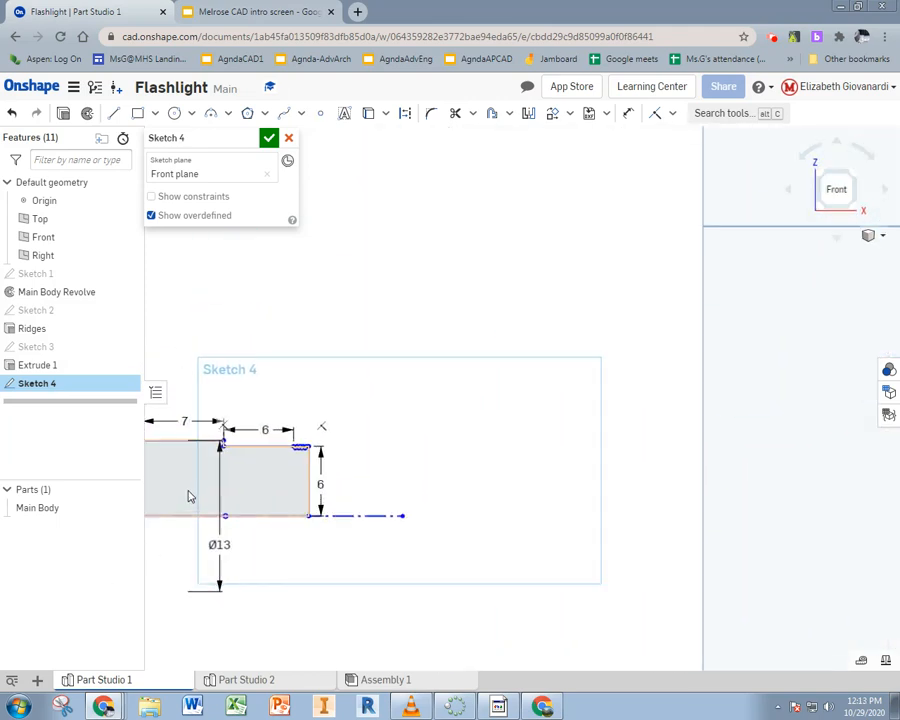
{"action": "right_click", "coordinate": [264, 526]}
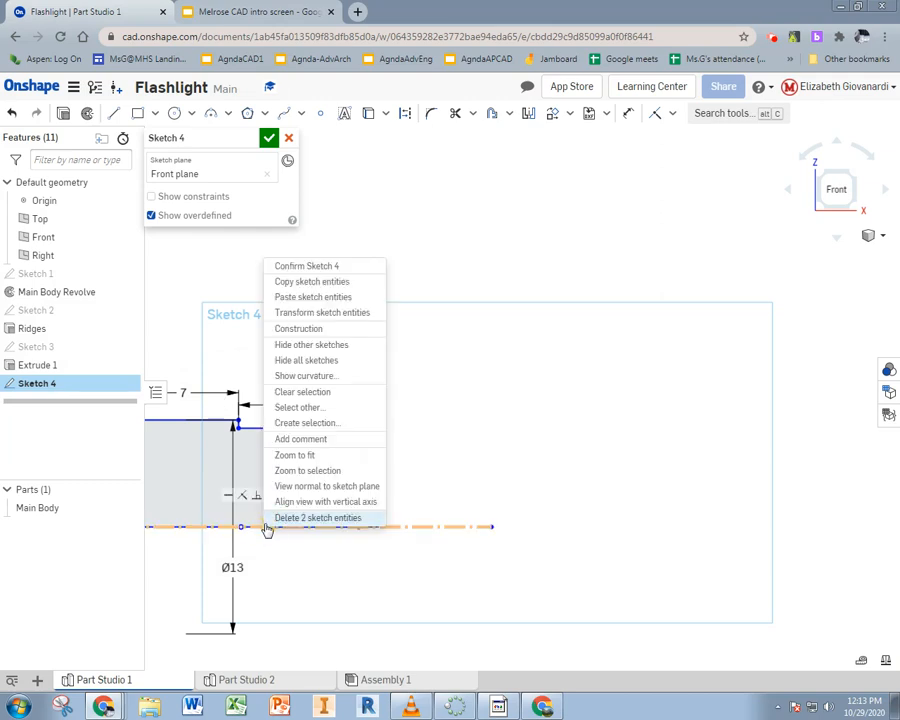
{"action": "left_click", "coordinate": [268, 564]}
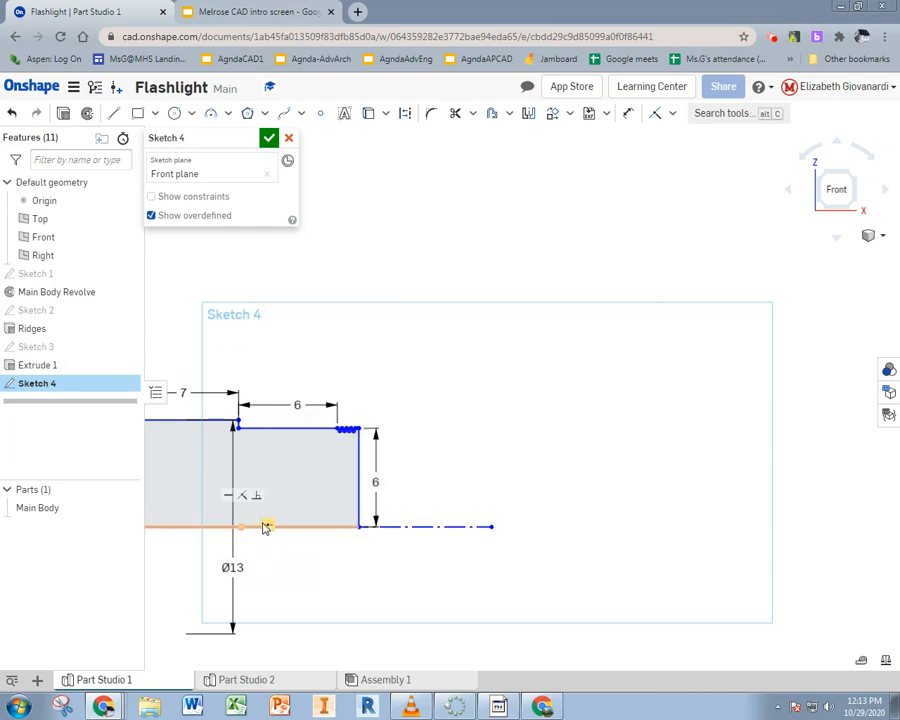
{"action": "right_click", "coordinate": [265, 526]}
{"action": "left_click", "coordinate": [293, 586]}
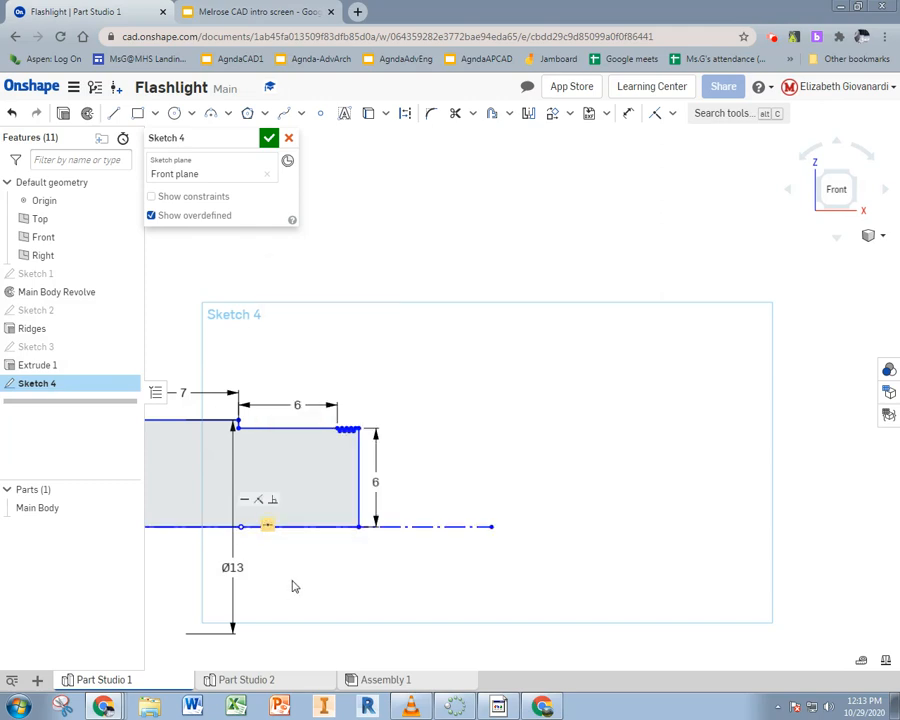
{"action": "right_click", "coordinate": [267, 525]}
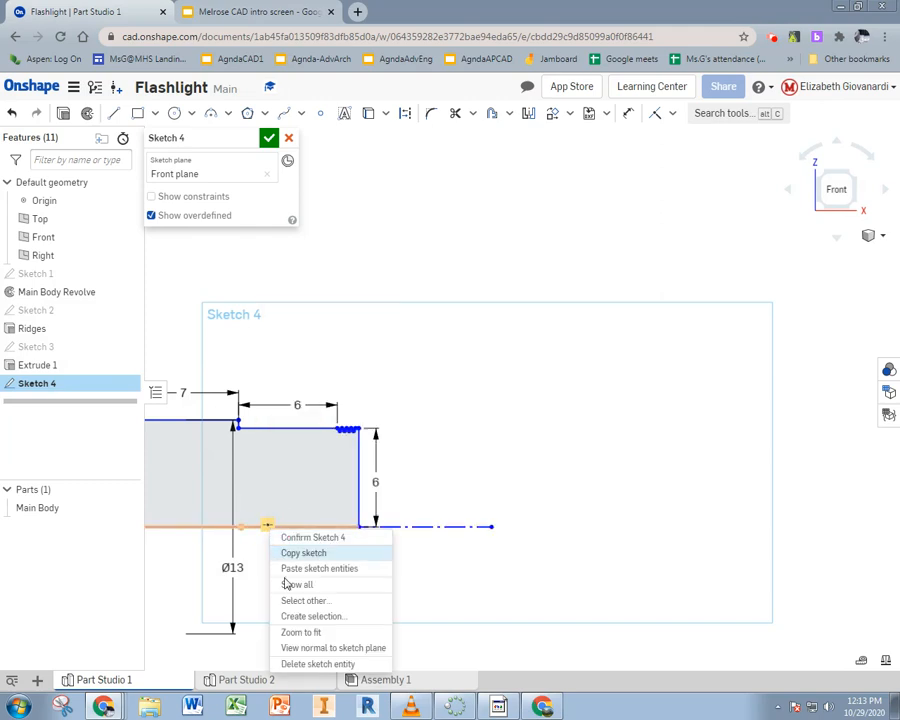
{"action": "left_click", "coordinate": [291, 664]}
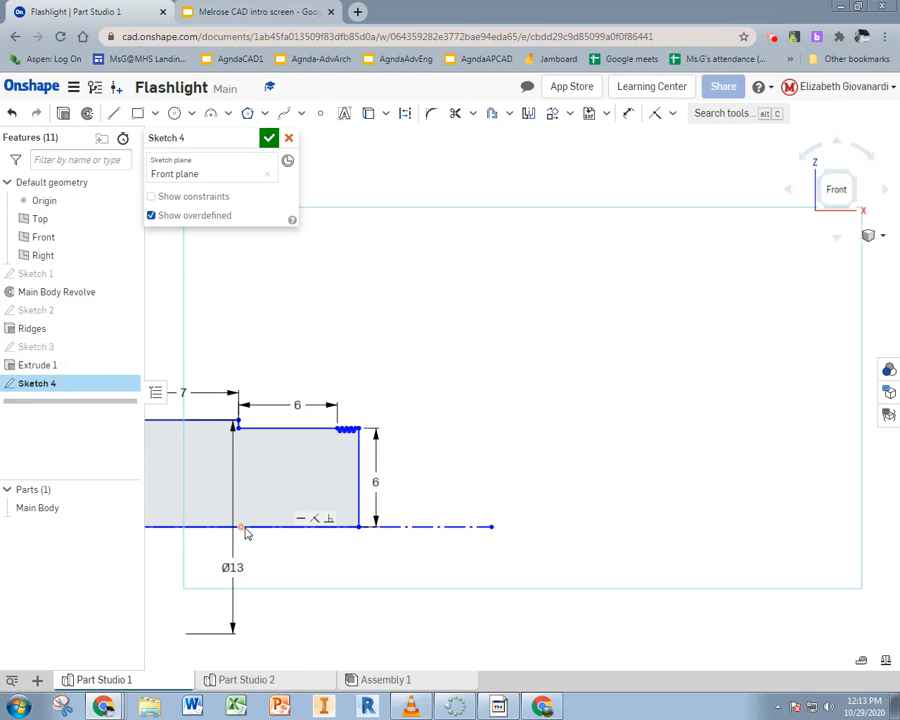
Apply a vertical constraint between the profile's step corner and the point on its base line
{"action": "left_click", "coordinate": [672, 114]}
{"action": "left_click", "coordinate": [654, 256]}
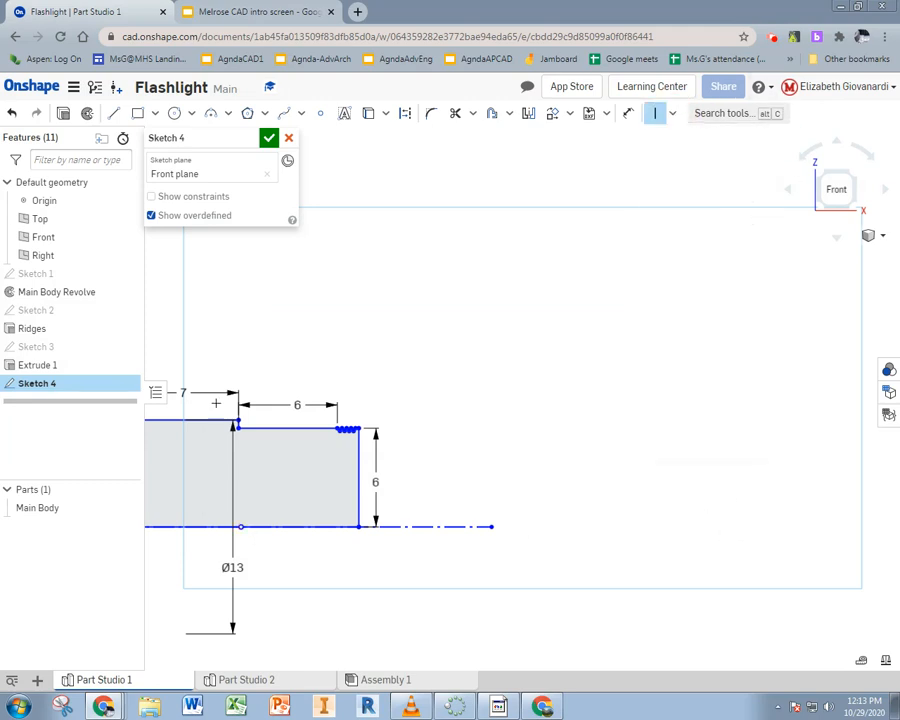
{"action": "left_click", "coordinate": [236, 427]}
{"action": "left_click", "coordinate": [240, 527]}
Place a sketch point at the middle of the projected line across the main body's open end
{"action": "scroll", "coordinate": [405, 465], "scroll_direction": "up", "scroll_amount": 2}
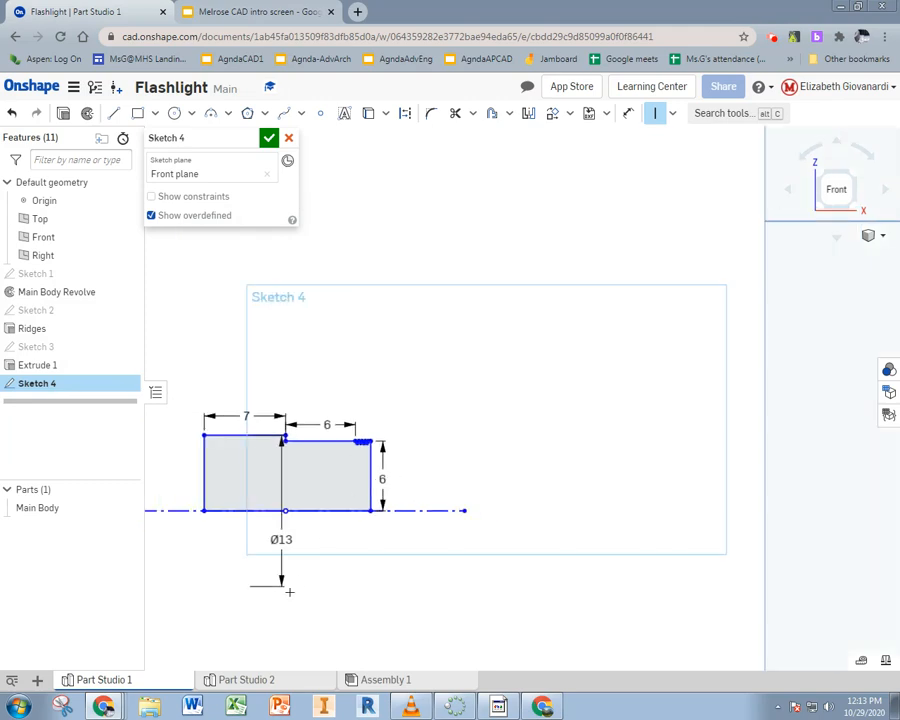
{"action": "left_click", "coordinate": [230, 565]}
{"action": "middle_click_drag", "start_coordinate": [230, 565], "coordinate": [375, 529]}
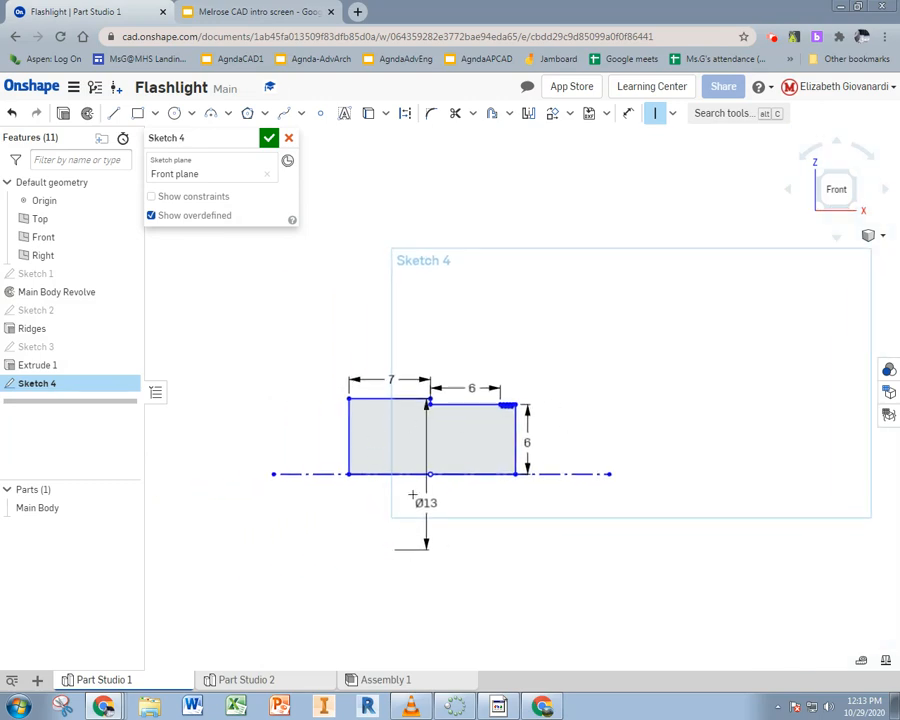
{"action": "scroll", "coordinate": [536, 454], "scroll_direction": "up", "scroll_amount": 3}
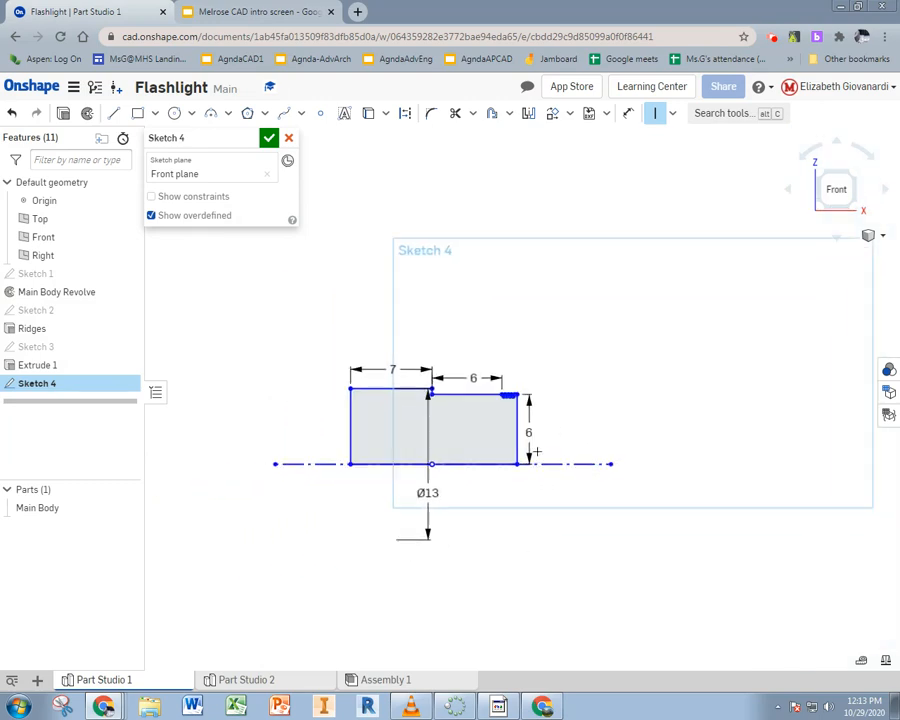
{"action": "mouse_move", "coordinate": [561, 357]}
{"action": "middle_mouse_down"}
{"action": "mouse_move", "coordinate": [520, 330]}
{"action": "mouse_move", "coordinate": [406, 372]}
{"action": "middle_mouse_up"}
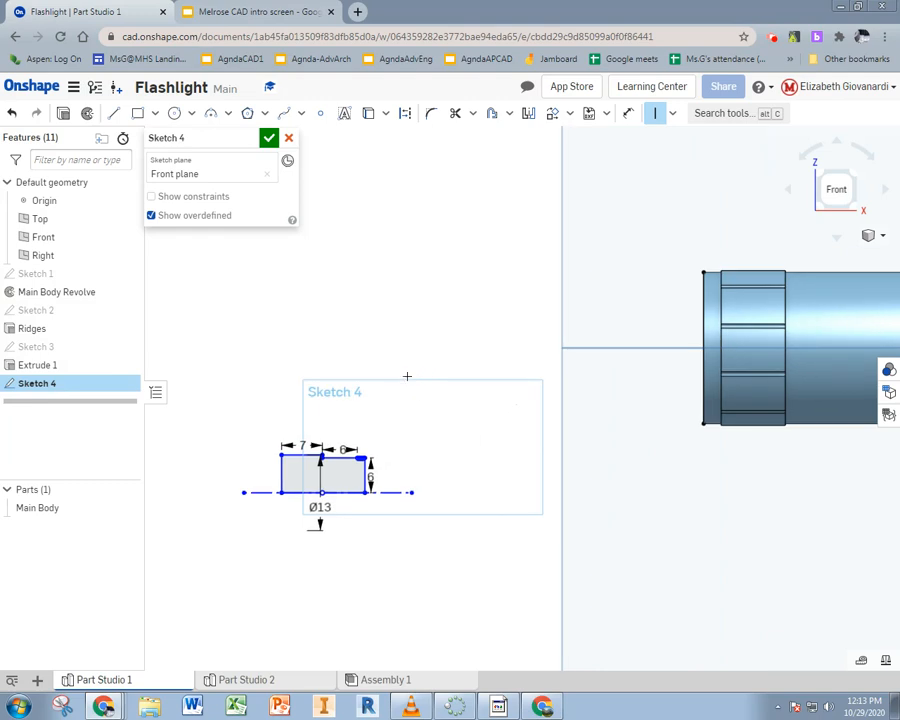
{"action": "right_click_drag", "start_coordinate": [602, 381], "coordinate": [619, 388]}
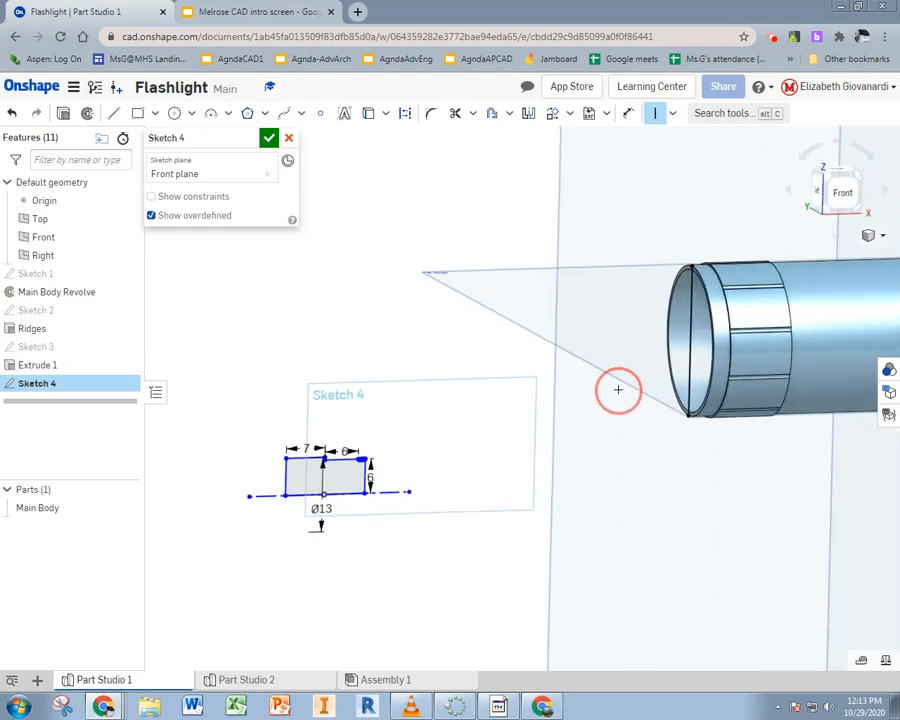
{"action": "left_click", "coordinate": [319, 124]}
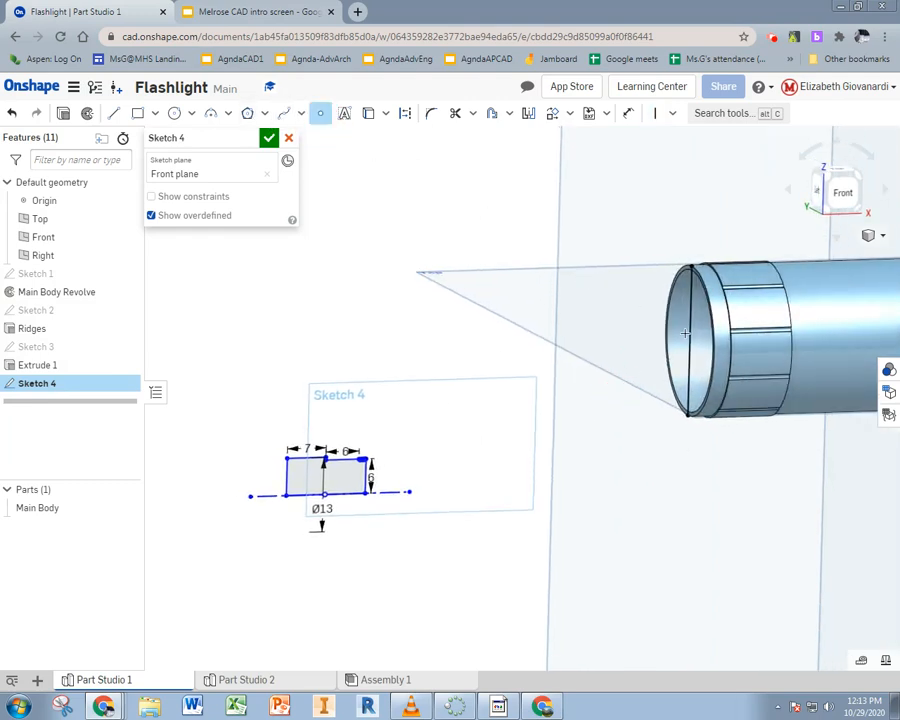
{"action": "left_click", "coordinate": [687, 339]}
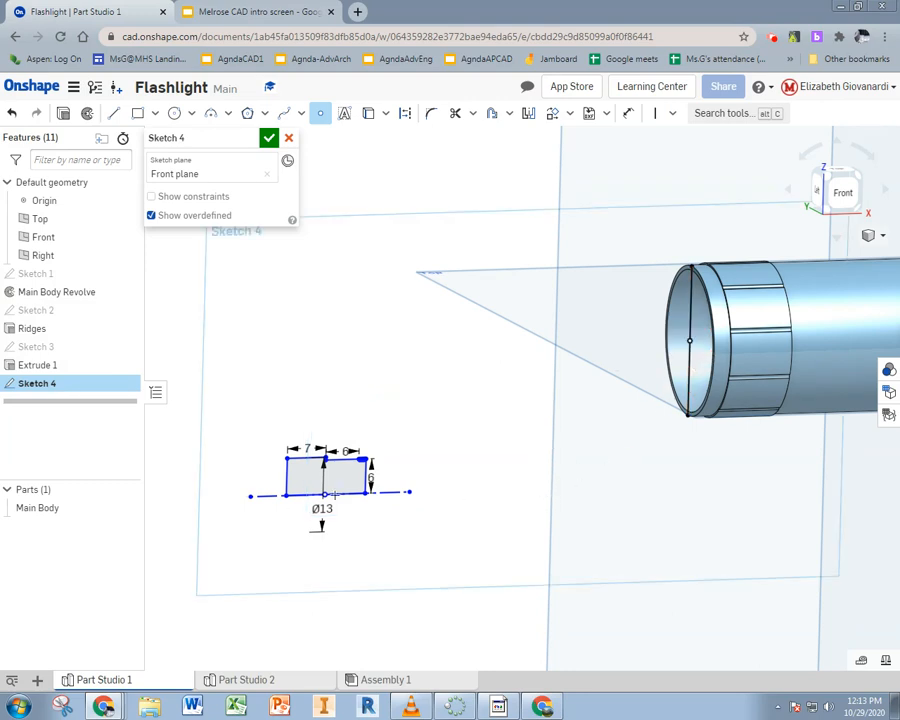
Try to make the profile's base-line point coincident with the point at the body's open end, and undo the constraint
{"action": "left_click", "coordinate": [324, 494]}
{"action": "left_click", "coordinate": [671, 114]}
{"action": "left_click", "coordinate": [655, 140]}
{"action": "left_click", "coordinate": [323, 494]}
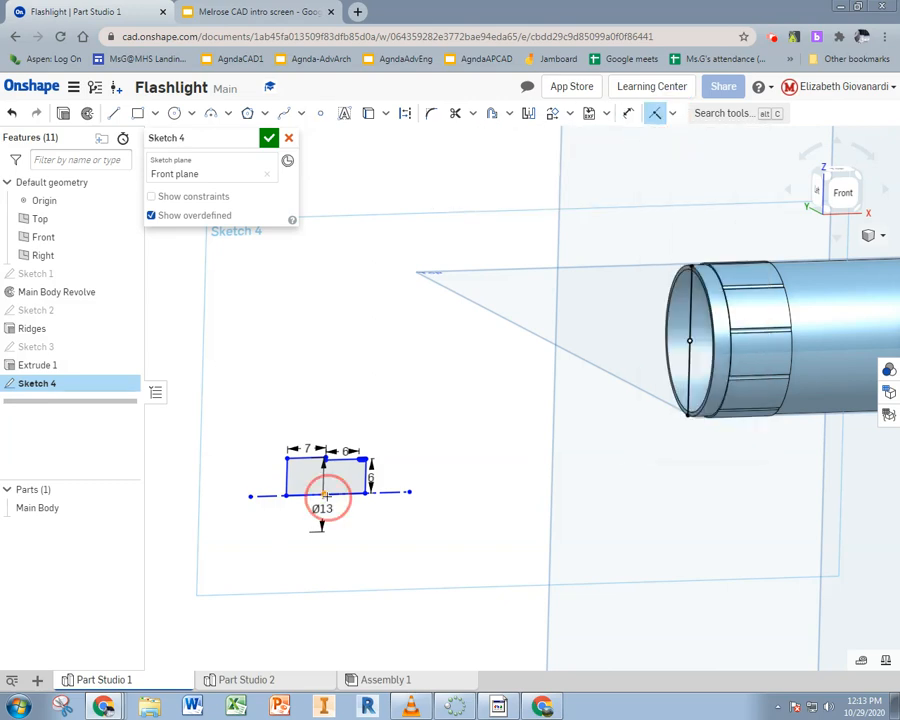
{"action": "left_click", "coordinate": [691, 341]}
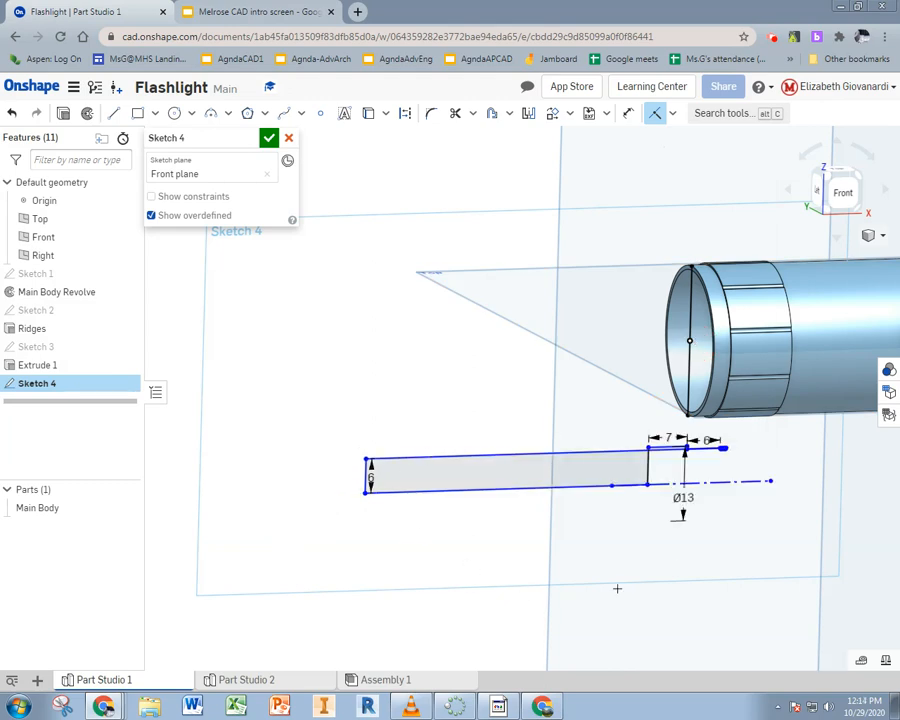
{"action": "key", "text": "ctrl+z"}
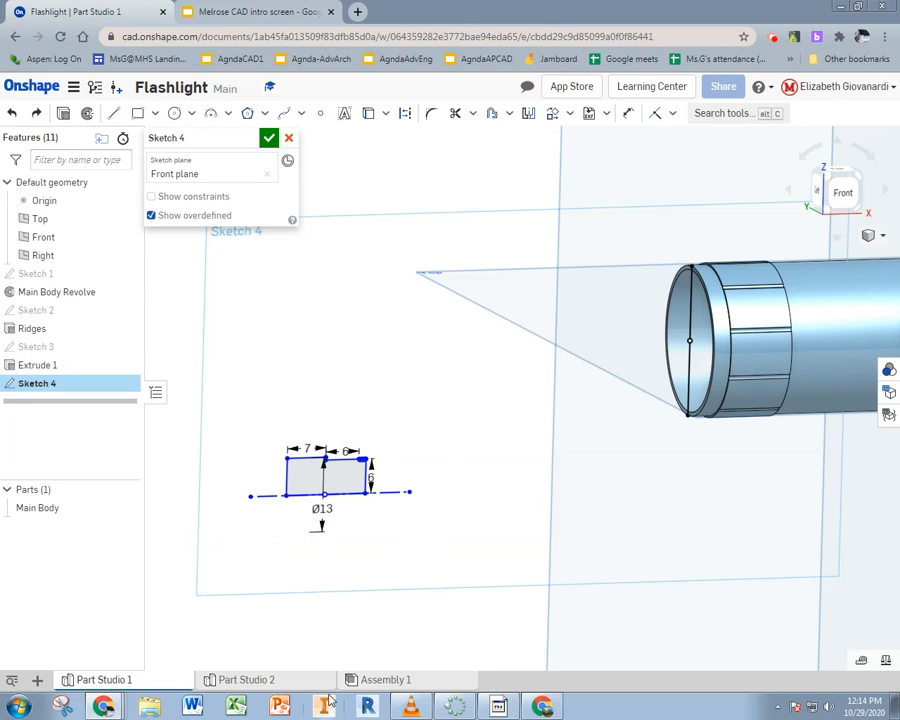
Select the entire pasted profile for the Transform tool and relocate the manipulator's origin onto the point on its base line
{"action": "left_click", "coordinate": [556, 116]}
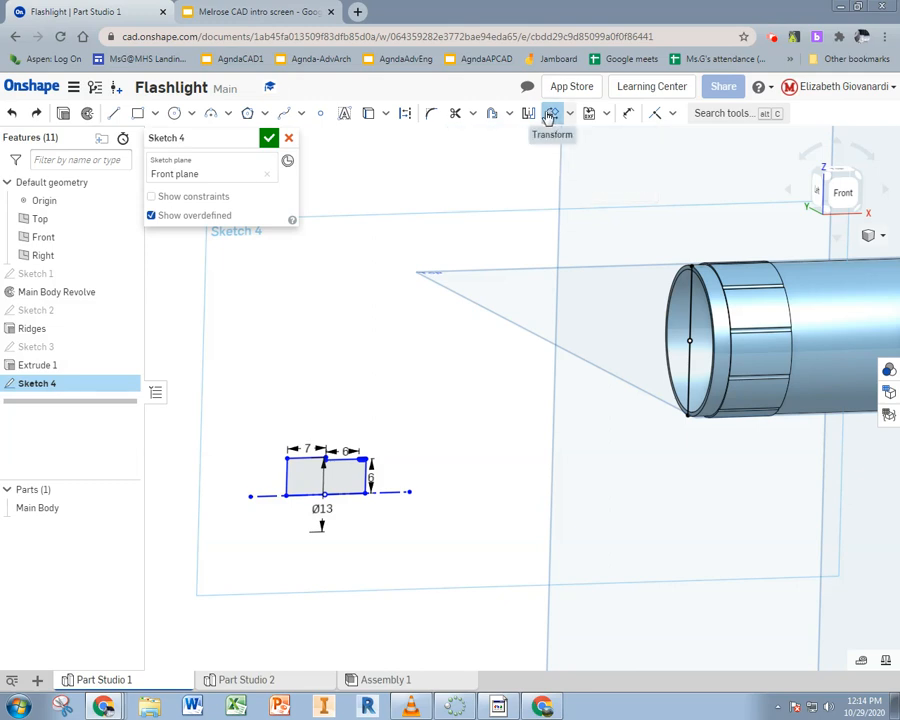
{"action": "left_click", "coordinate": [549, 115]}
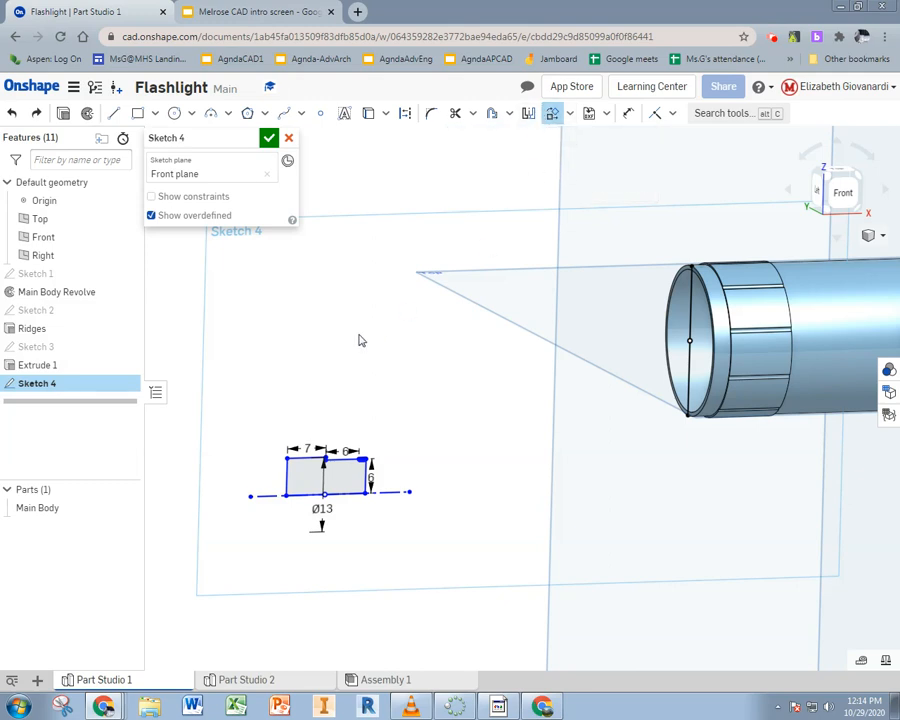
{"action": "mouse_move", "coordinate": [209, 411]}
{"action": "left_mouse_down"}
{"action": "mouse_move", "coordinate": [267, 478]}
{"action": "mouse_move", "coordinate": [449, 549]}
{"action": "left_mouse_up"}
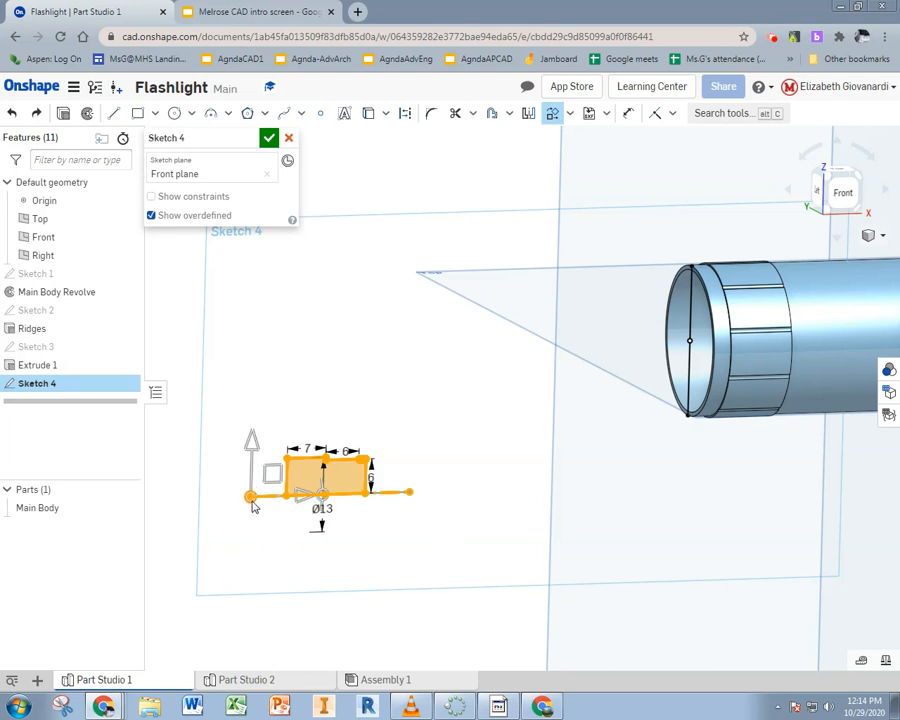
{"action": "scroll", "coordinate": [253, 505], "scroll_direction": "up", "scroll_amount": 5}
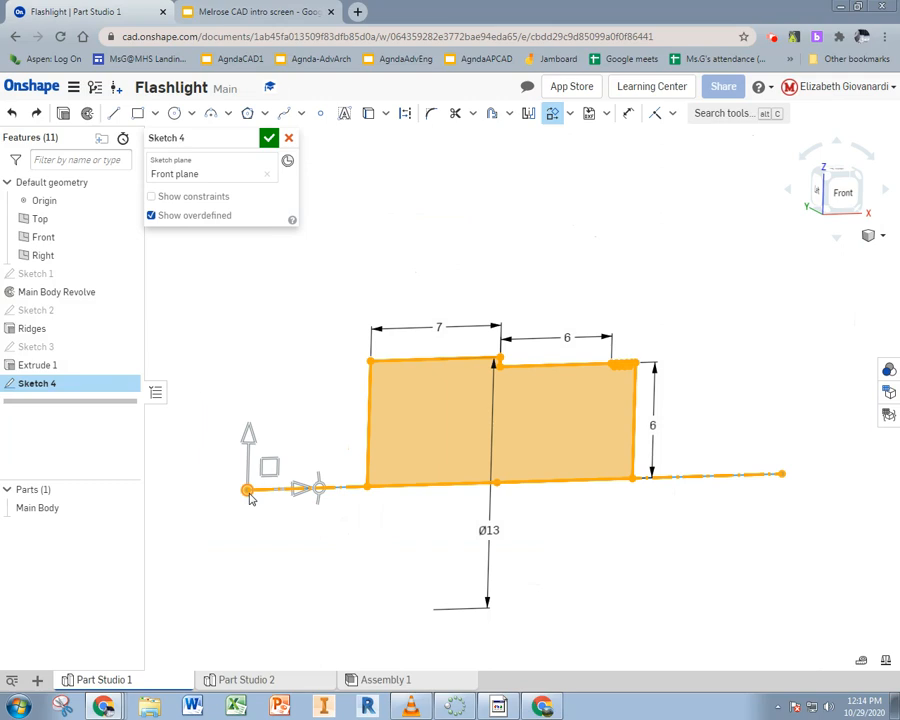
{"action": "scroll", "coordinate": [250, 498], "scroll_direction": "up", "scroll_amount": 3}
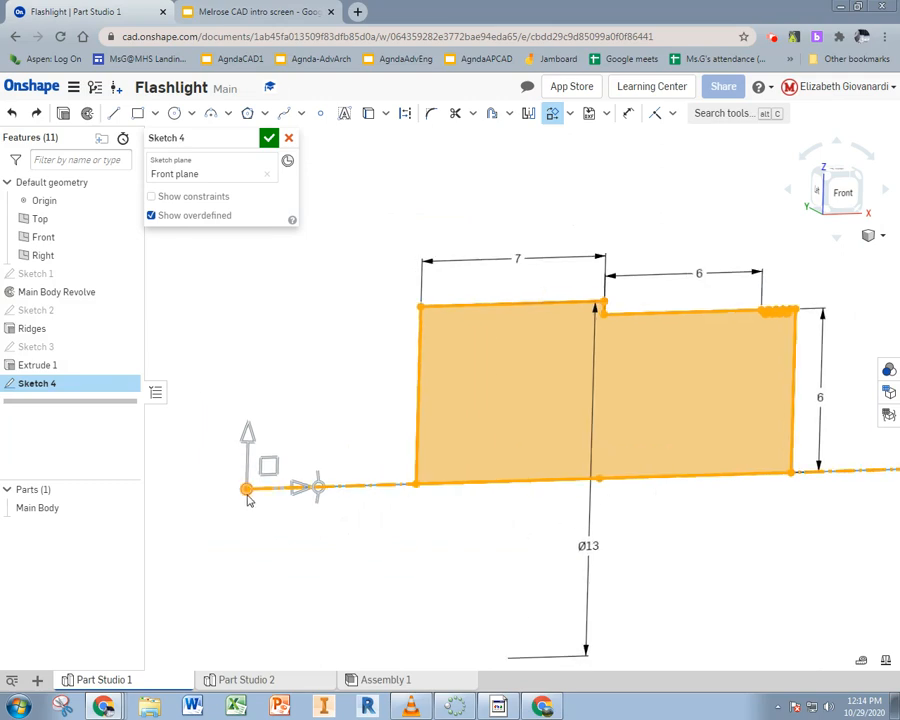
{"action": "left_click_drag", "start_coordinate": [248, 495], "coordinate": [600, 485]}
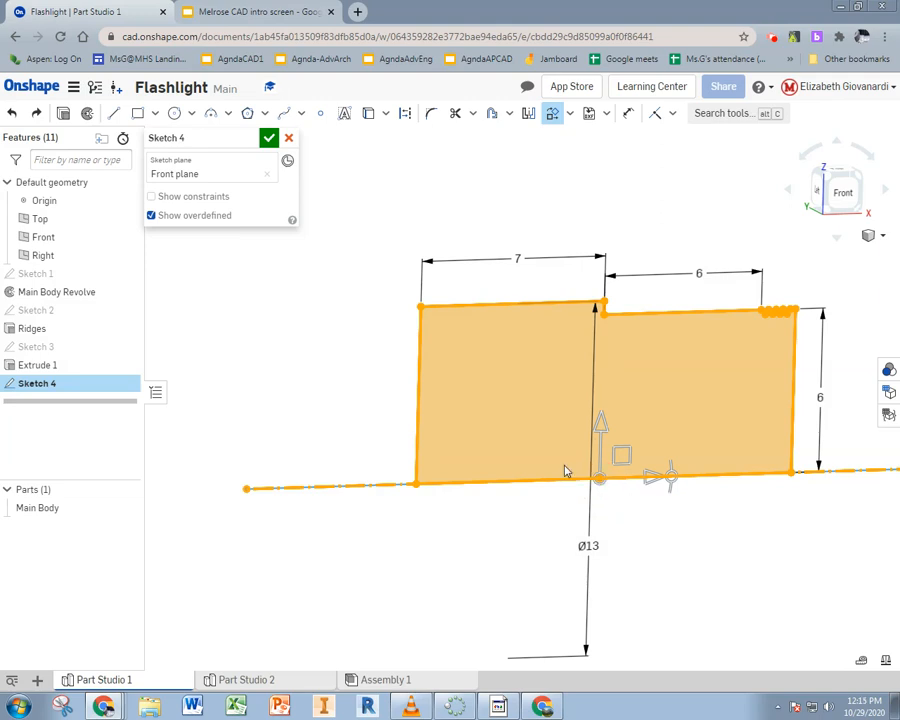
Move the profile so its base-line point lands on the sketch point at the middle of the body's open end, and apply the transform
{"action": "mouse_move", "coordinate": [798, 396]}
{"action": "right_mouse_down"}
{"action": "mouse_move", "coordinate": [743, 358]}
{"action": "mouse_move", "coordinate": [485, 372]}
{"action": "right_mouse_up"}
{"action": "scroll", "coordinate": [485, 372], "scroll_direction": "down", "scroll_amount": 3}
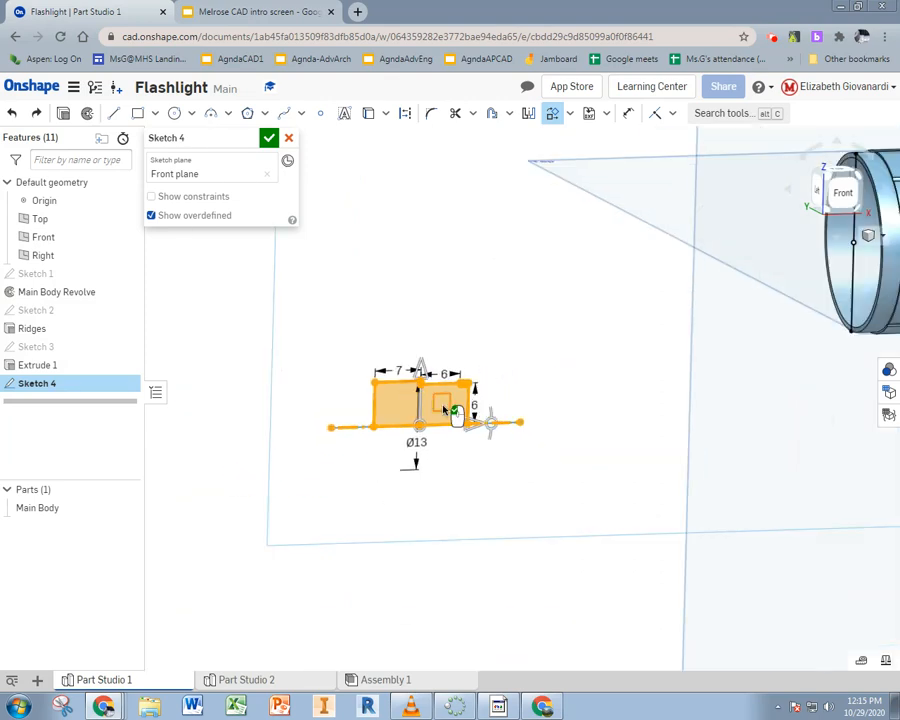
{"action": "mouse_move", "coordinate": [443, 409]}
{"action": "left_mouse_down"}
{"action": "mouse_move", "coordinate": [844, 262]}
{"action": "mouse_move", "coordinate": [872, 232]}
{"action": "left_mouse_up"}
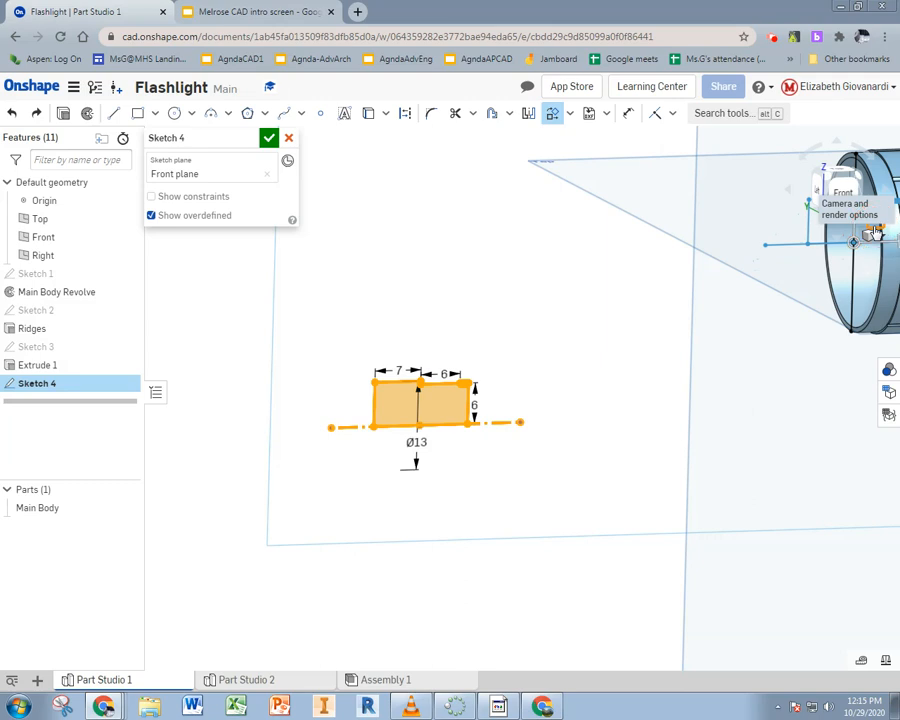
{"action": "left_click", "coordinate": [816, 328]}
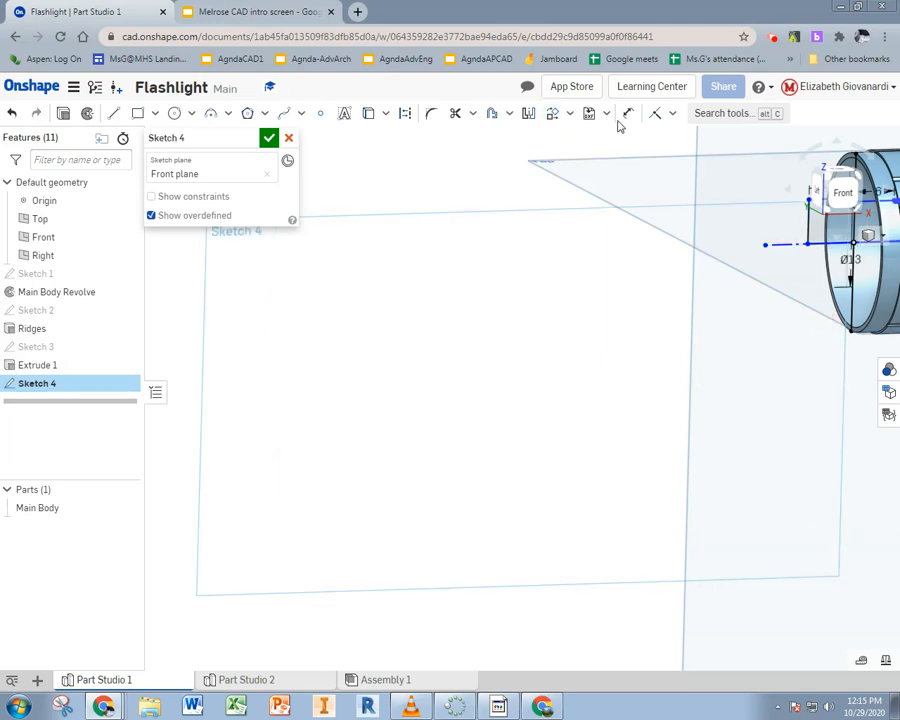
{"action": "mouse_move", "coordinate": [723, 311]}
{"action": "middle_mouse_down"}
{"action": "mouse_move", "coordinate": [627, 325]}
{"action": "mouse_move", "coordinate": [492, 449]}
{"action": "middle_mouse_up"}
{"action": "scroll", "coordinate": [520, 440], "scroll_direction": "up", "scroll_amount": 5}
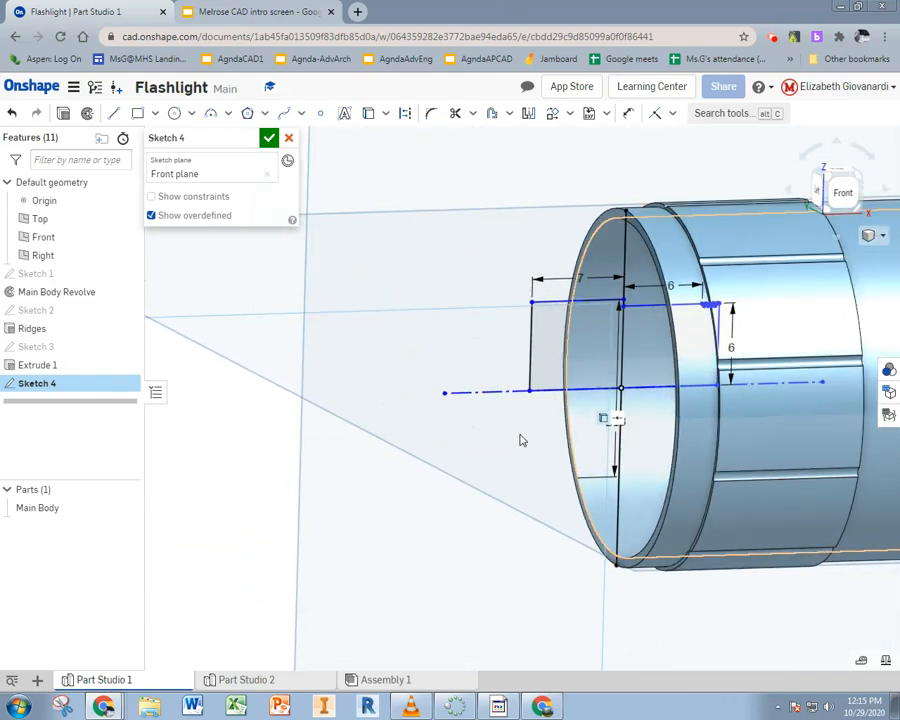
{"action": "right_click_drag", "start_coordinate": [478, 263], "coordinate": [460, 256]}
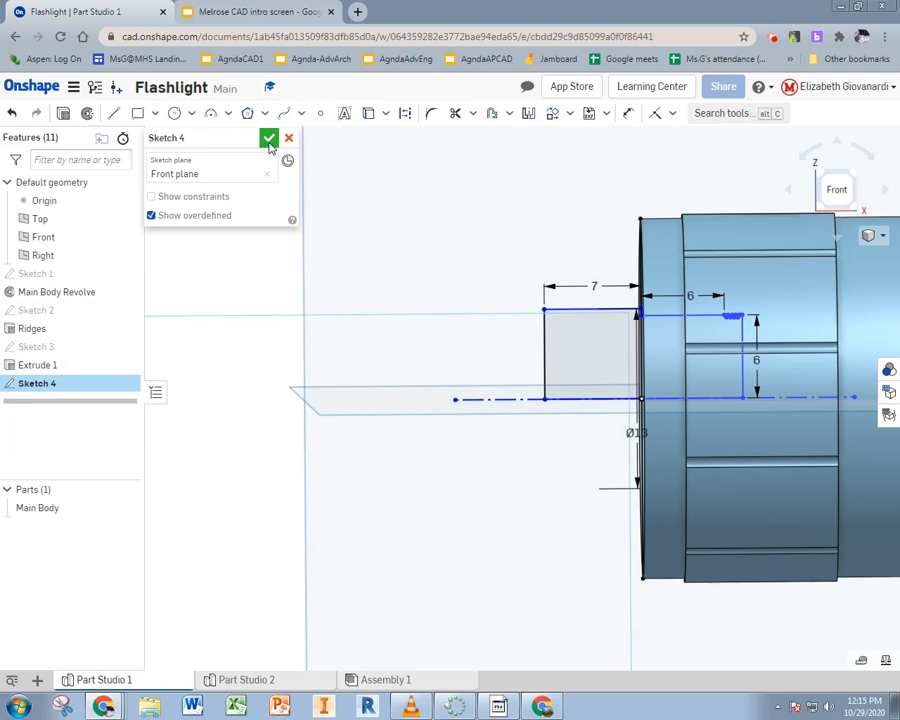
{"action": "mouse_move", "coordinate": [504, 386]}
{"action": "right_mouse_down"}
{"action": "mouse_move", "coordinate": [522, 397]}
{"action": "mouse_move", "coordinate": [509, 399]}
{"action": "mouse_move", "coordinate": [529, 402]}
{"action": "mouse_move", "coordinate": [575, 472]}
{"action": "right_mouse_up"}
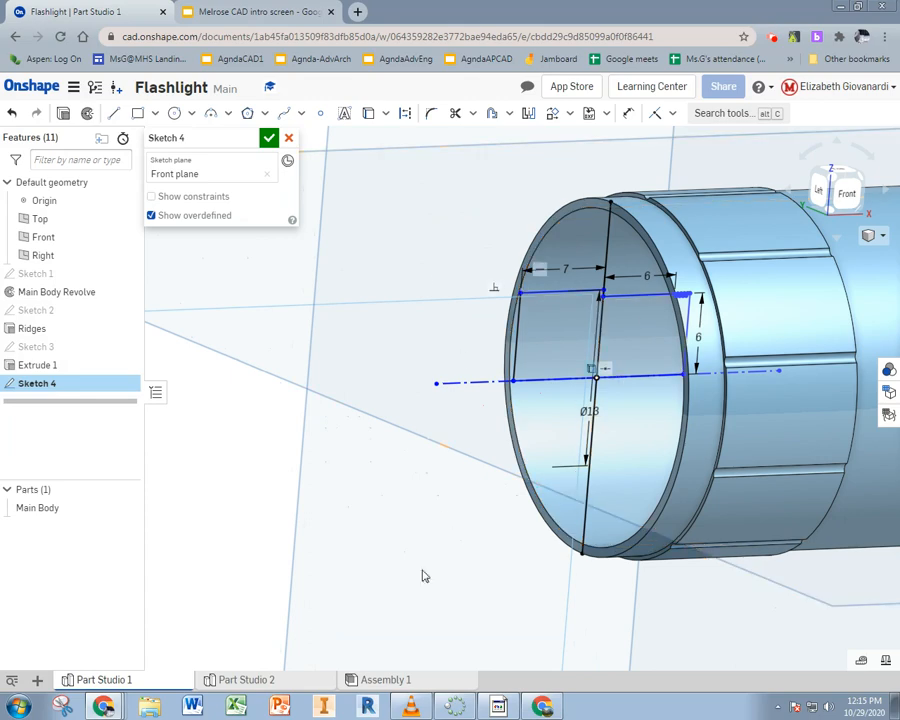